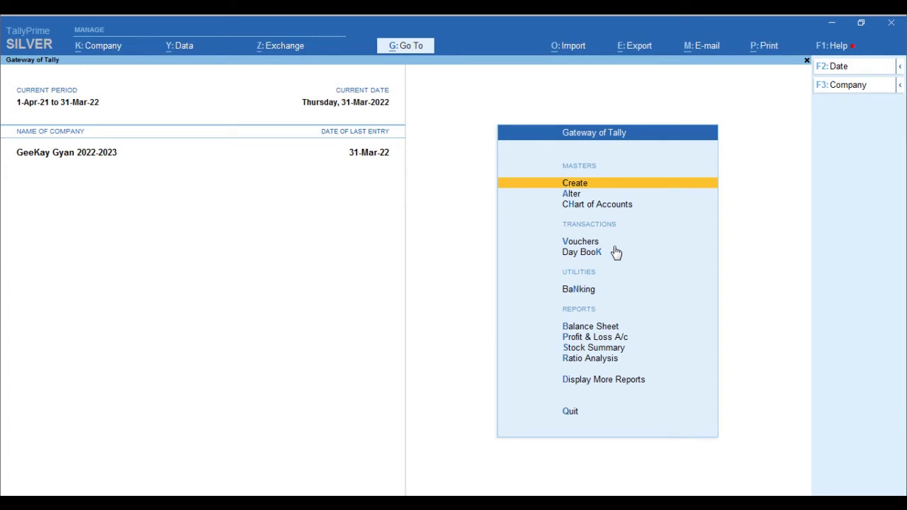
# Display the customer's ledger vouchers for the period 1-Apr-21 to 31-Mar-22 and go to the last entry.
pyautogui.write('dalAksh')
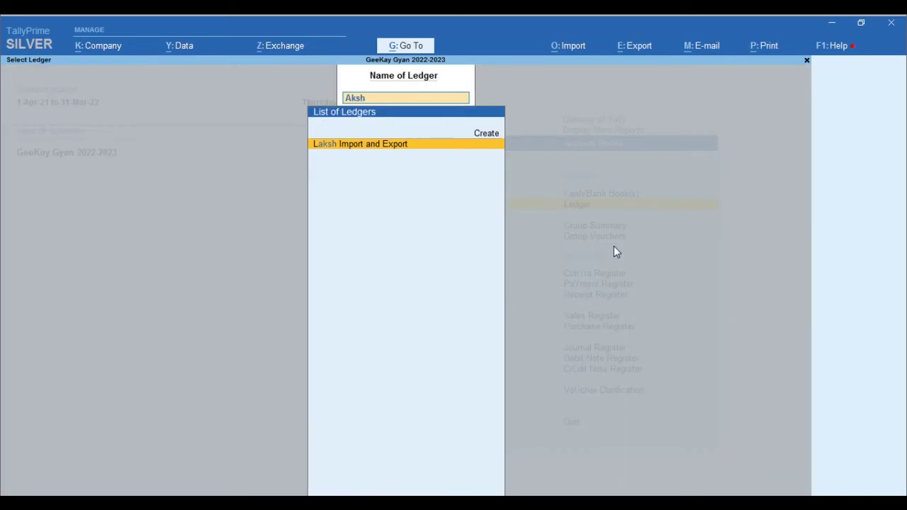
pyautogui.press('BackSpace')
pyautogui.press('BackSpace')
pyautogui.write('as')
pyautogui.press('Return')
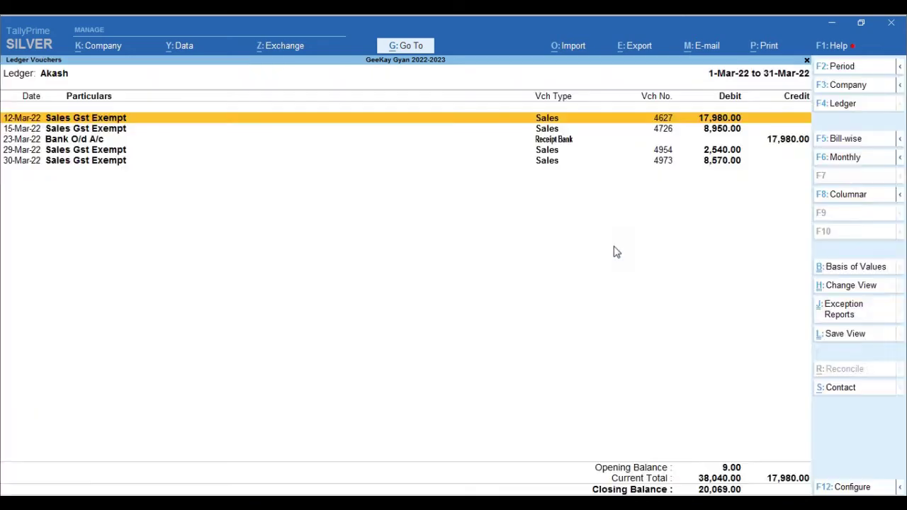
pyautogui.press('F2')
pyautogui.press('Return')
pyautogui.press('End')
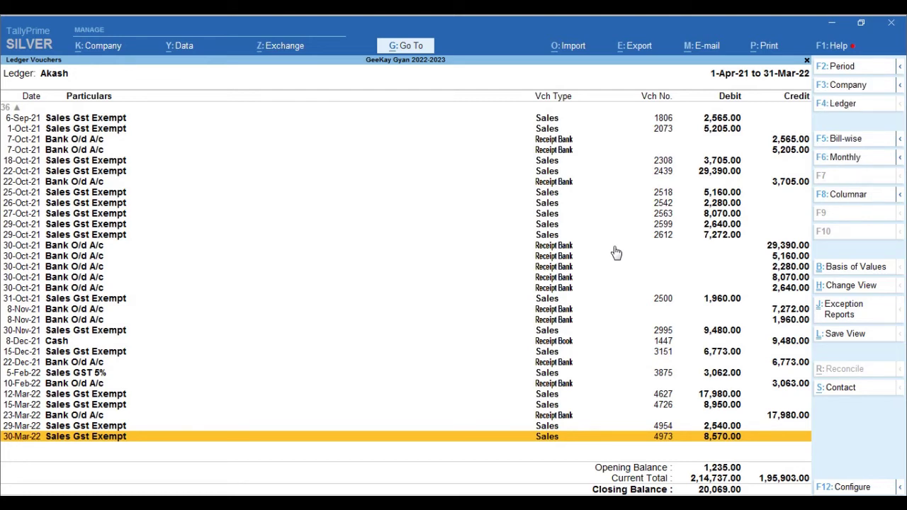
pyautogui.hotkey('alt', 'a')
pyautogui.press('F2')
pyautogui.write('30.03')
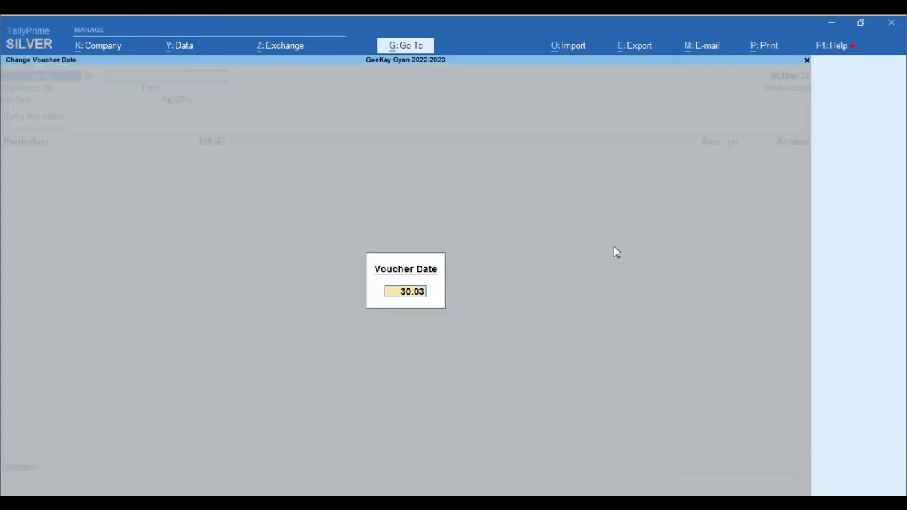
pyautogui.press('Return')
pyautogui.press('Escape')
pyautogui.press('F4')
pyautogui.press('Return')
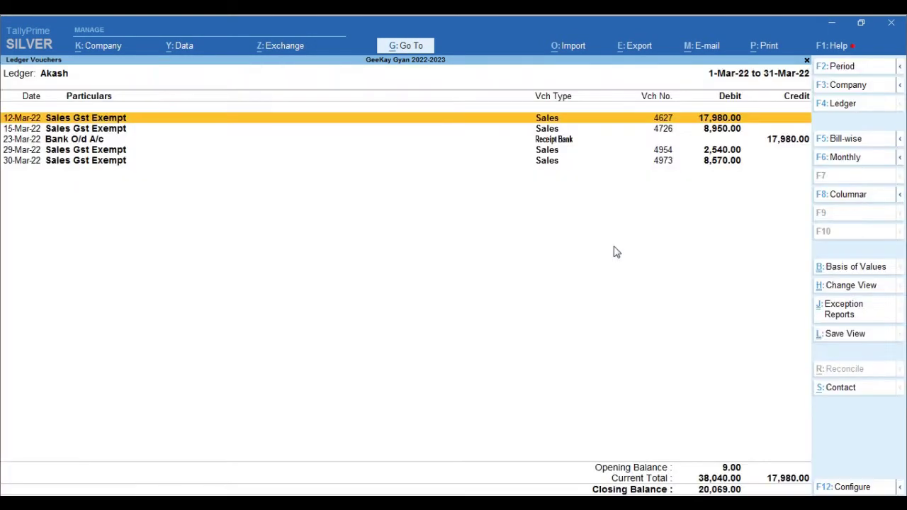
pyautogui.press('F2')
pyautogui.press('Return')
pyautogui.press('Return')
pyautogui.press('End')
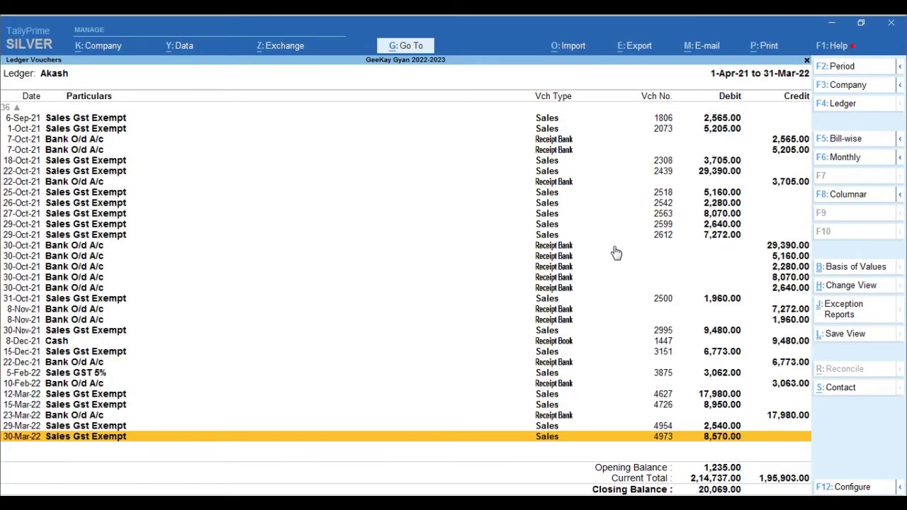
# Add a voucher from the ledger with the voucher type Receipt, dated 31-Mar-22.
pyautogui.hotkey('alt', 'a')
pyautogui.press('F6')
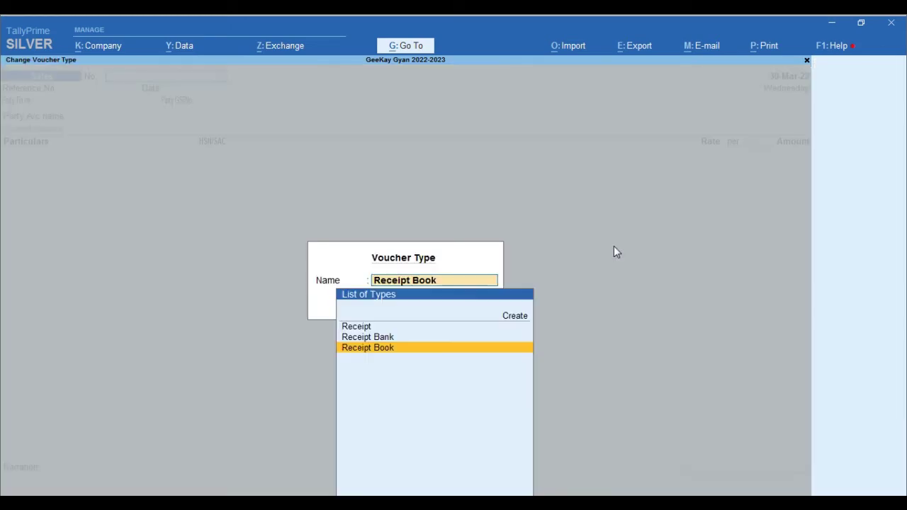
pyautogui.press('Up')
pyautogui.press('Up')
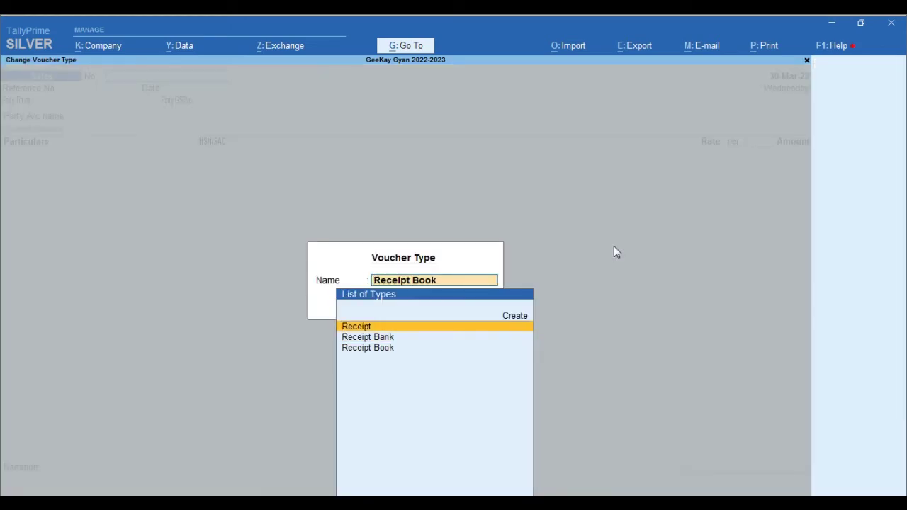
pyautogui.press('Return')
pyautogui.press('F2')
pyautogui.write('31.3')
pyautogui.press('Return')
# Credit the customer's ledger with 20,000 in the receipt.
pyautogui.write('akash')
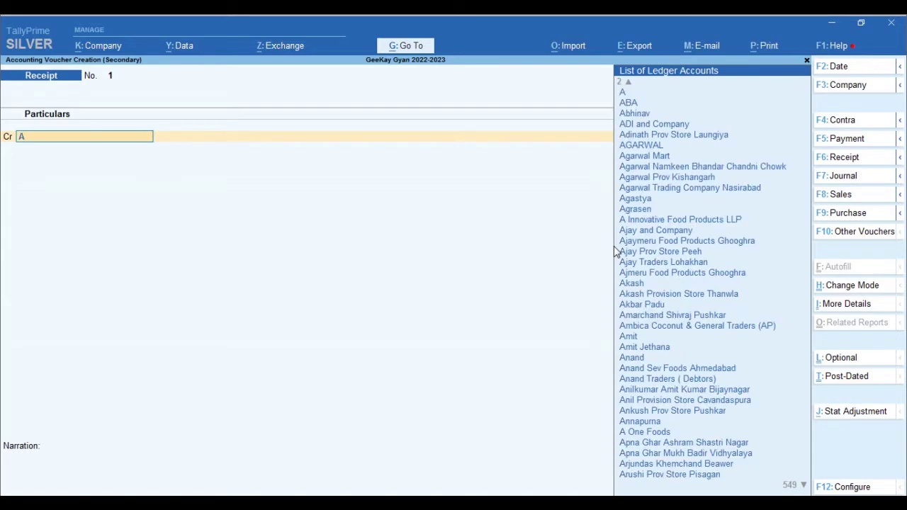
pyautogui.press('Return')
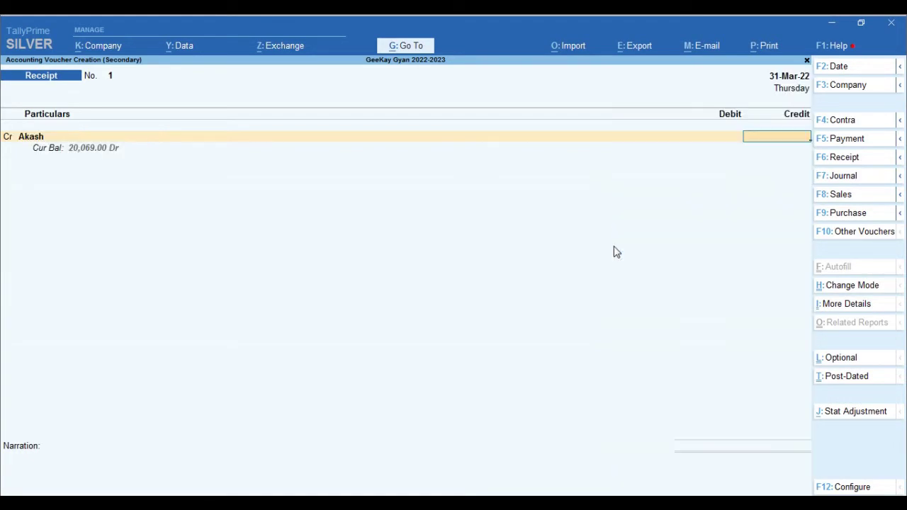
pyautogui.write('20000')
pyautogui.press('Return')
# Allocate the 20,000 as Agst Ref to the four pending bills from oldest to newest, with 8,501 on the latest.
pyautogui.press('Return')
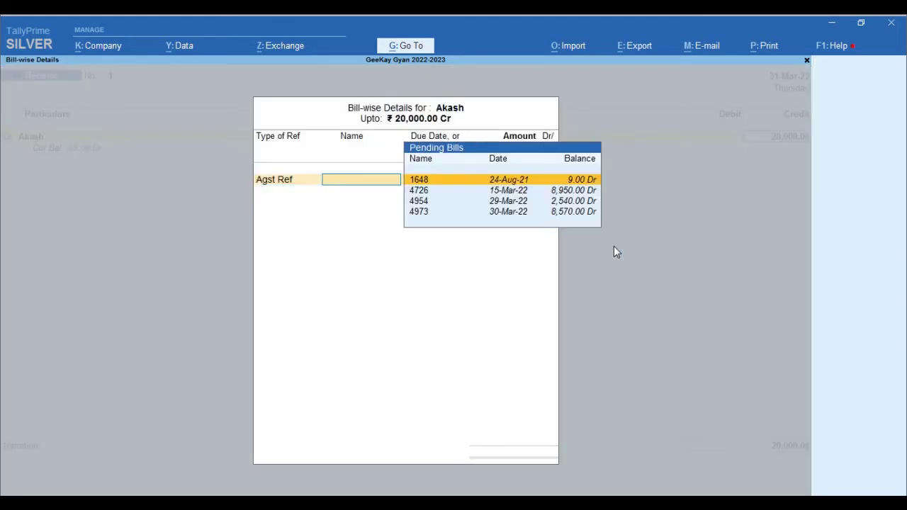
pyautogui.press('Return')
pyautogui.press('Return')
pyautogui.press('Return')
pyautogui.press('Return')
pyautogui.press('Return')
pyautogui.press('Return')
pyautogui.press('Return')
pyautogui.press('Return')
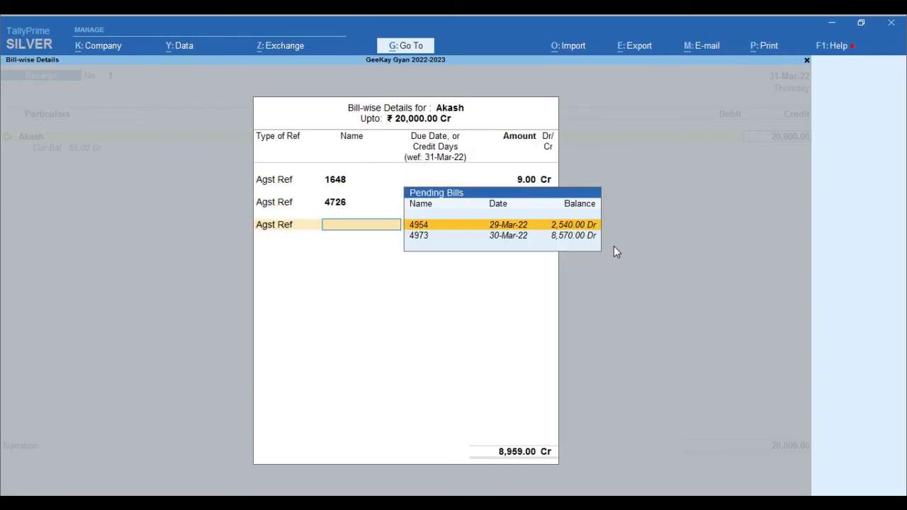
pyautogui.press('Return')
pyautogui.press('Return')
pyautogui.press('Return')
pyautogui.press('Return')
pyautogui.press('Return')
# Debit Cash with 20,000 and save the receipt without a narration.
pyautogui.write('cas')
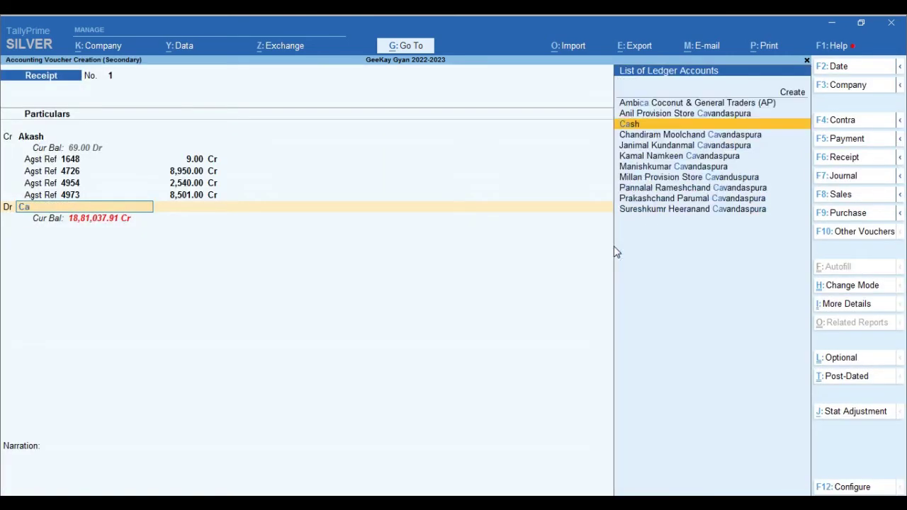
pyautogui.press('Return')
pyautogui.press('Return')
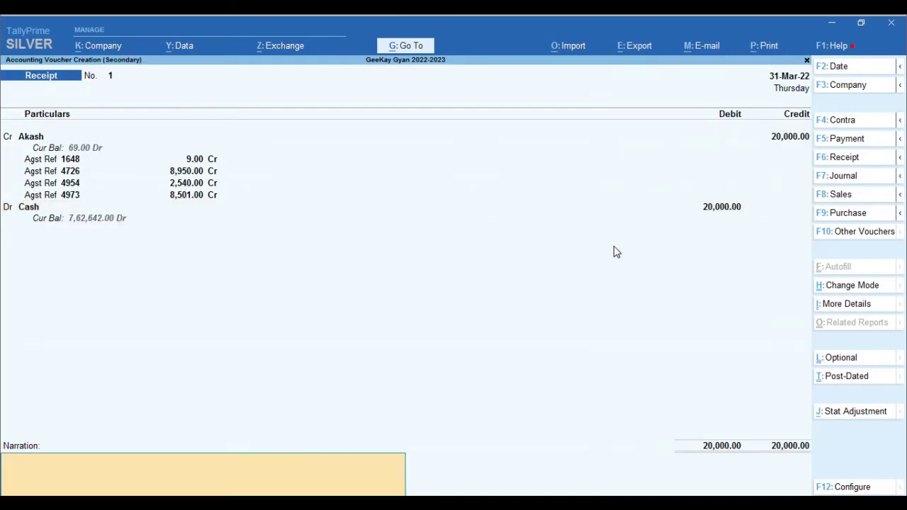
pyautogui.press('Return')
pyautogui.press('Return')
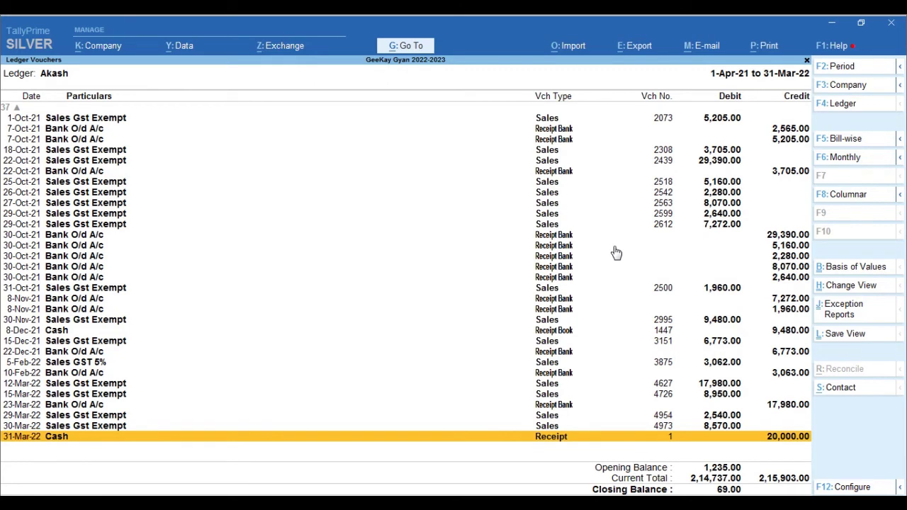
# Add a Journal voucher from the ledger and debit Discount A/c with 69.
pyautogui.hotkey('alt', 'a')
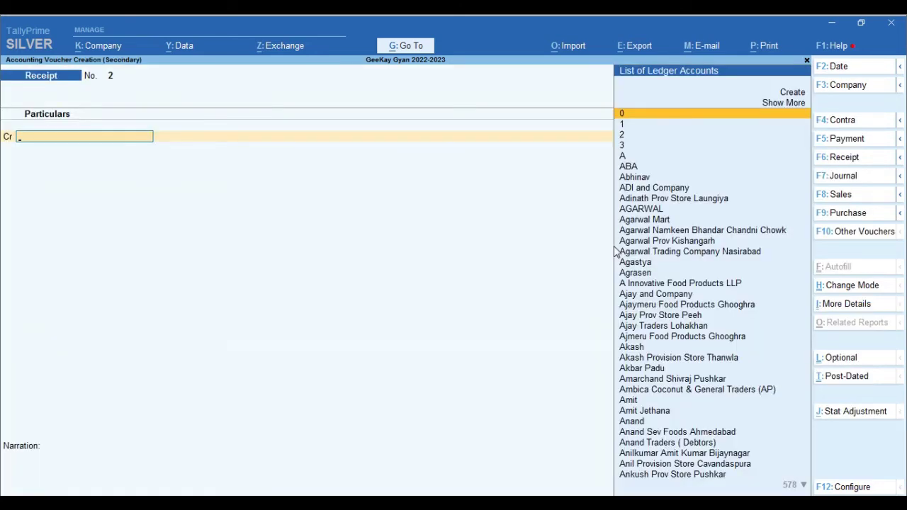
pyautogui.press('F7')
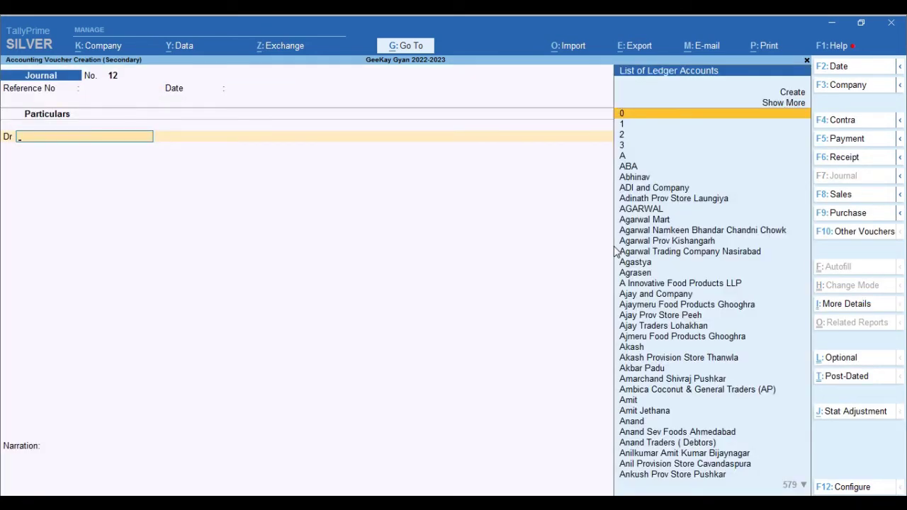
pyautogui.write('Dis')
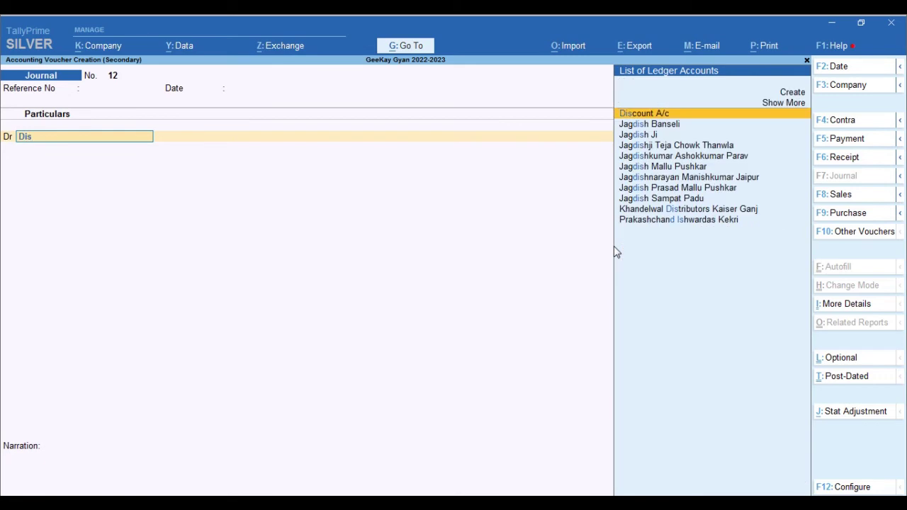
pyautogui.press('Return')
pyautogui.write('69')
pyautogui.press('Return')
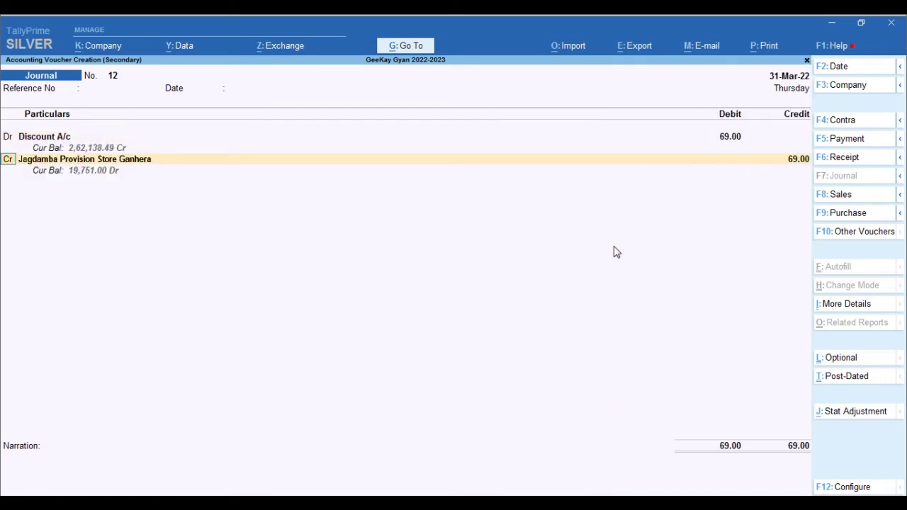
# Credit the customer's ledger with 69 as Agst Ref to the remaining pending bill, and save the journal.
pyautogui.write('Akash')
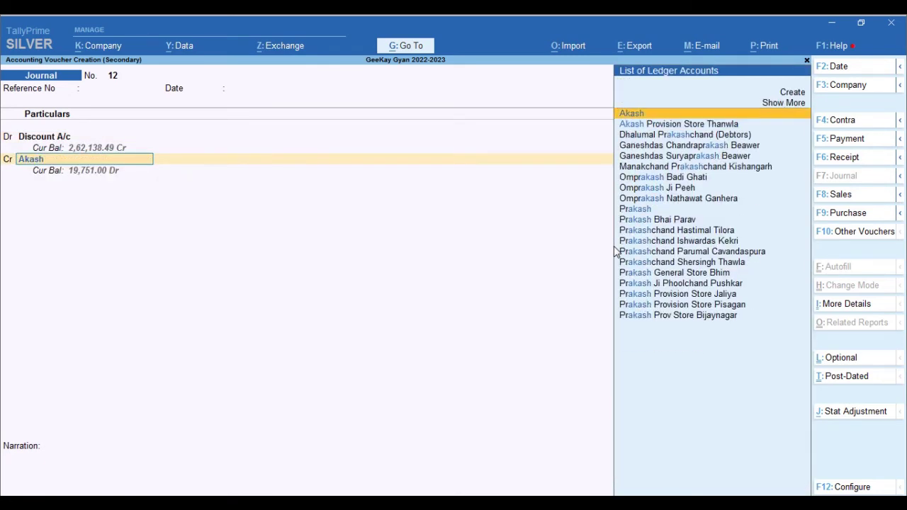
pyautogui.press('Return')
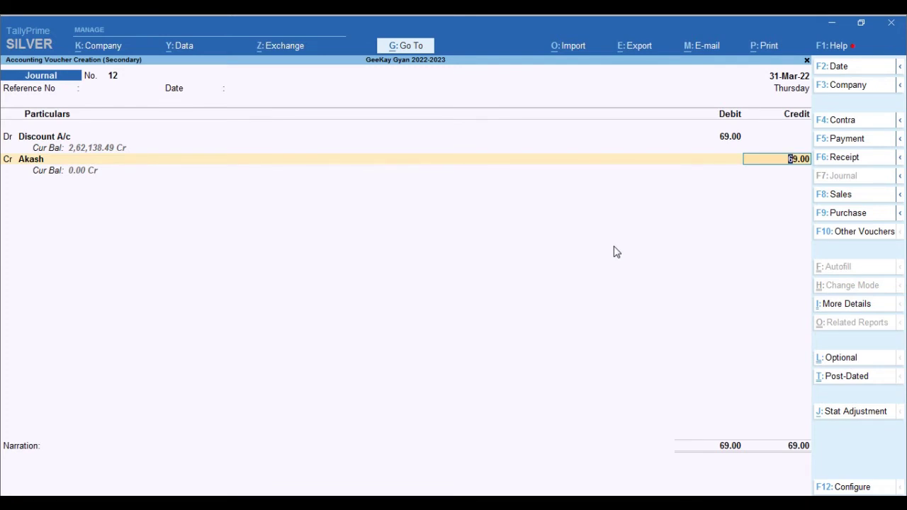
pyautogui.press('Return')
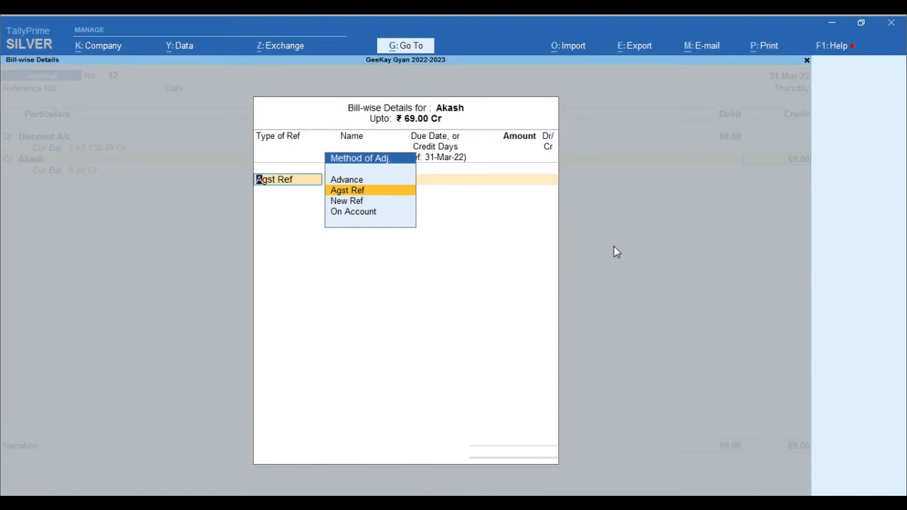
pyautogui.press('Return')
pyautogui.press('Return')
pyautogui.press('Return')
pyautogui.press('Return')
pyautogui.press('Return')
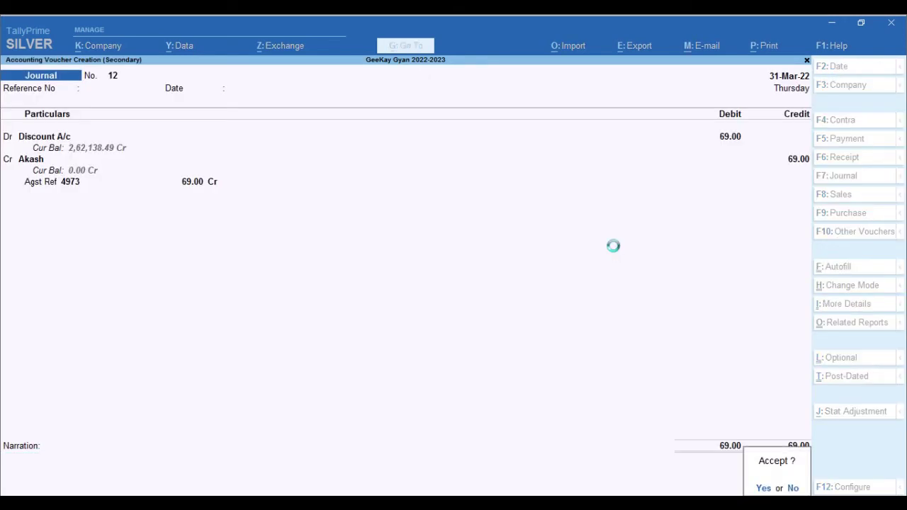
pyautogui.press('Up')
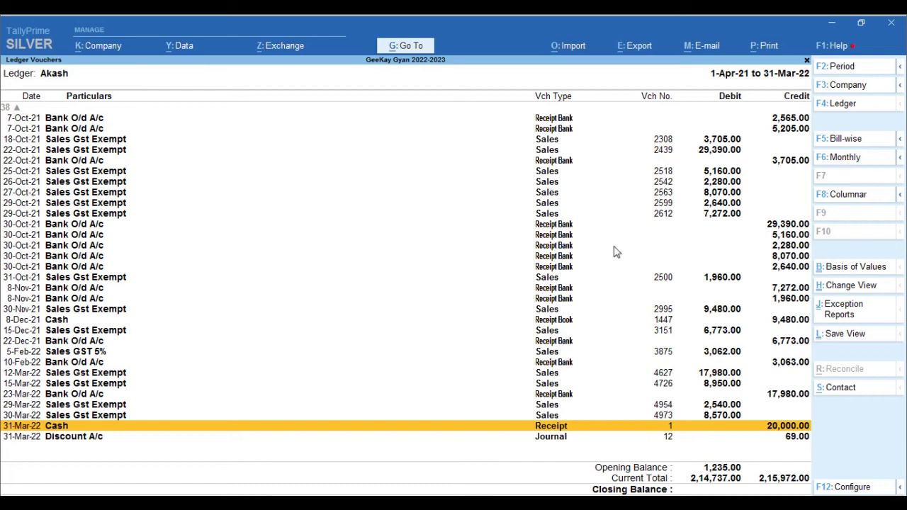
pyautogui.press('Down')
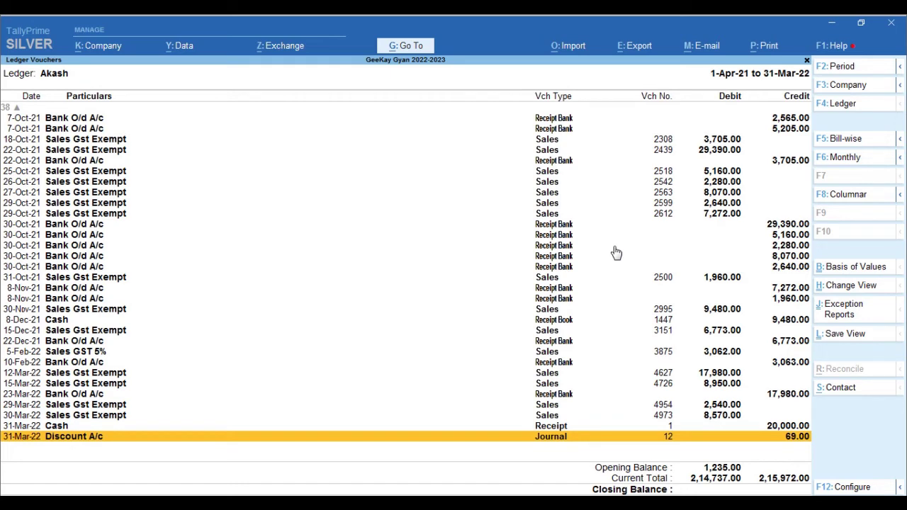
# Add another Journal voucher dated 31-Mar-22 and debit the customer's ledger with 100 as On Account.
pyautogui.hotkey('alt', 'c')
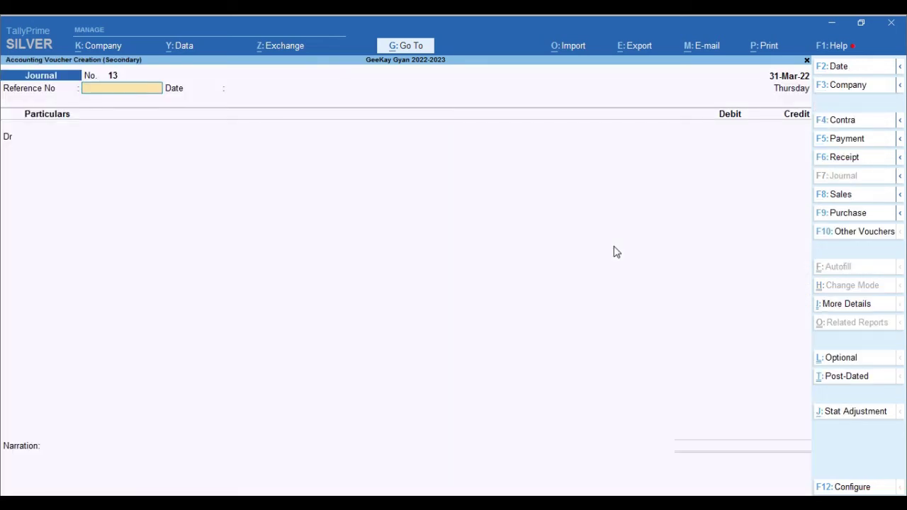
pyautogui.press('Return')
pyautogui.press('Return')
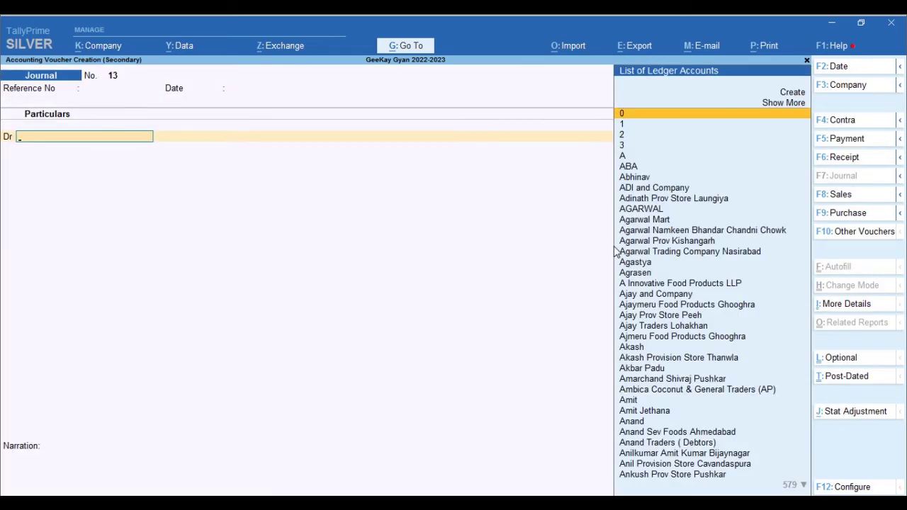
pyautogui.write('akash')
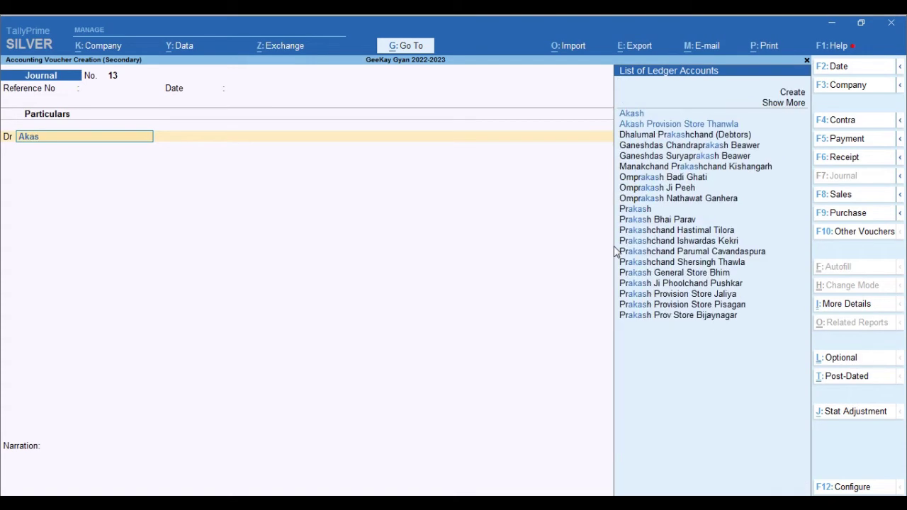
pyautogui.press('Return')
pyautogui.write('1')
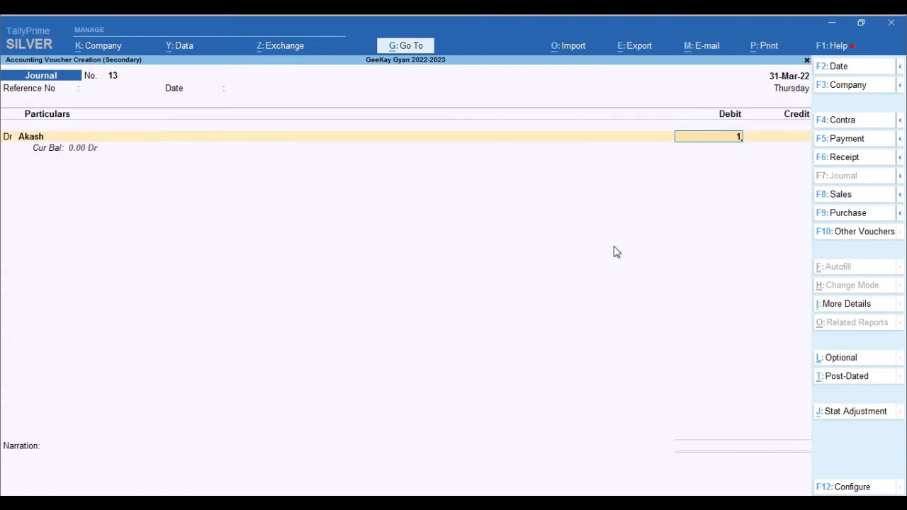
pyautogui.write('00')
pyautogui.press('Return')
pyautogui.press('Return')
pyautogui.press('Return')
pyautogui.press('Return')
pyautogui.press('Return')
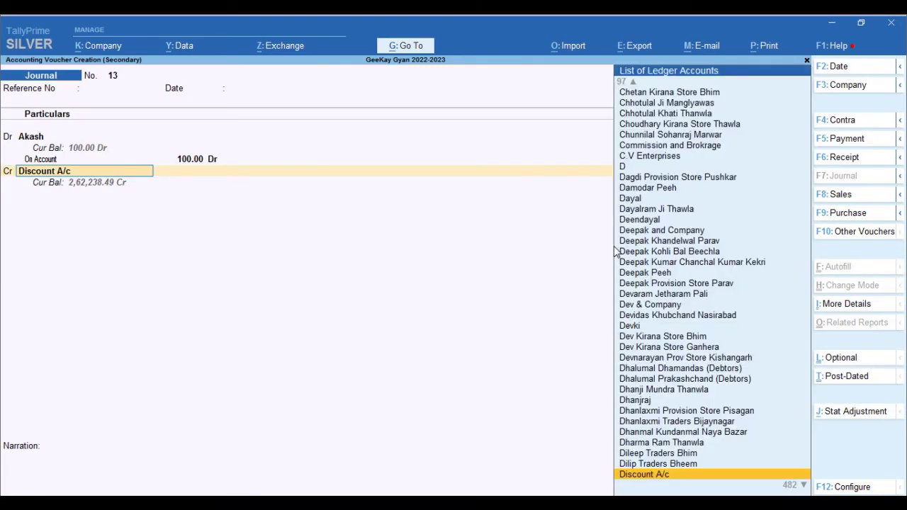
# Credit Labour and Wages with 100 and save the journal.
pyautogui.write('labour')
pyautogui.press('Return')
pyautogui.press('Return')
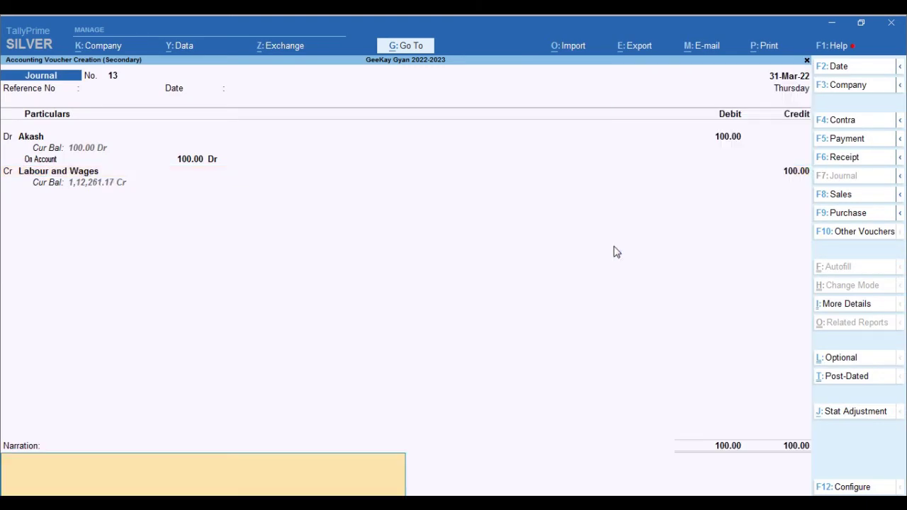
pyautogui.hotkey('ctrl', 'a')
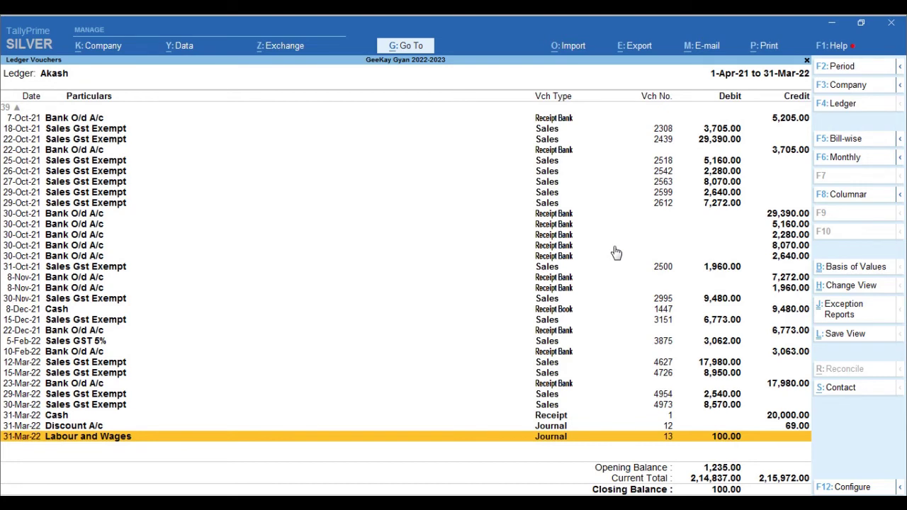
# Delete the Labour and Wages journal voucher of 100 from the customer's ledger.
pyautogui.press('Return')
pyautogui.hotkey('alt', 'd')
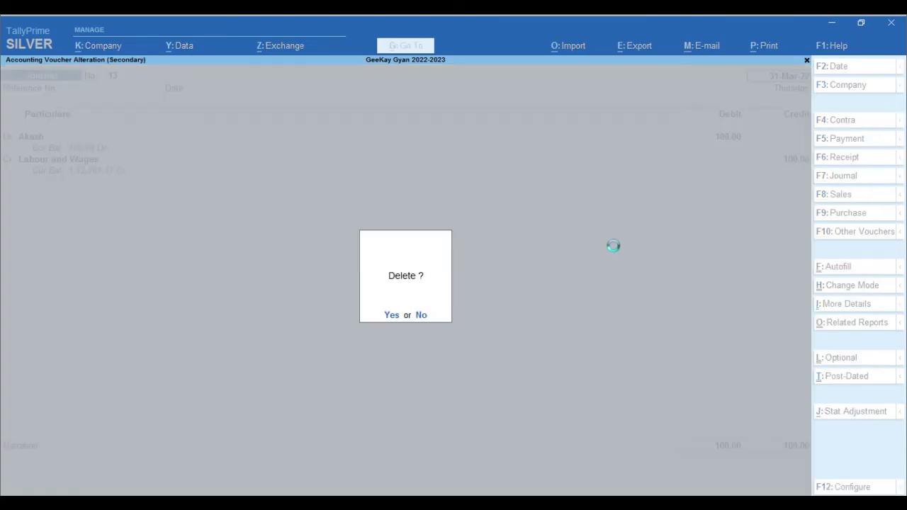
pyautogui.press('y')
# Leave the customer's ledger and examine Discount A/c in the Indirect Expenses group summary.
pyautogui.press('Escape')
pyautogui.press('Escape')
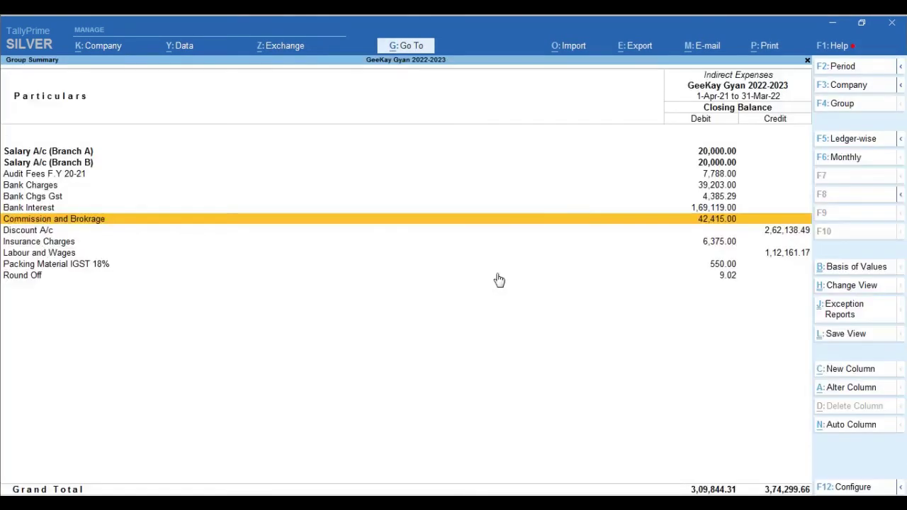
pyautogui.press('Down')
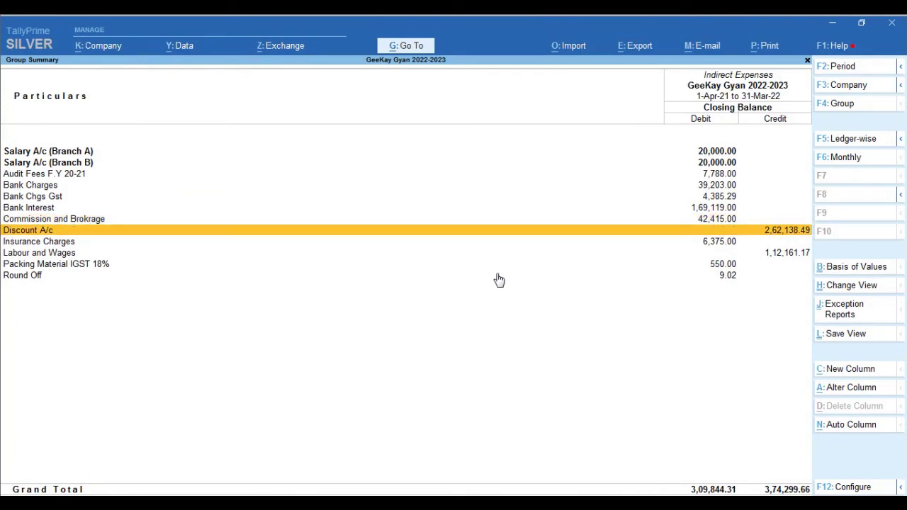
# Rename the Commission and Brokrage ledger as Mobile Exp.
pyautogui.press('Down')
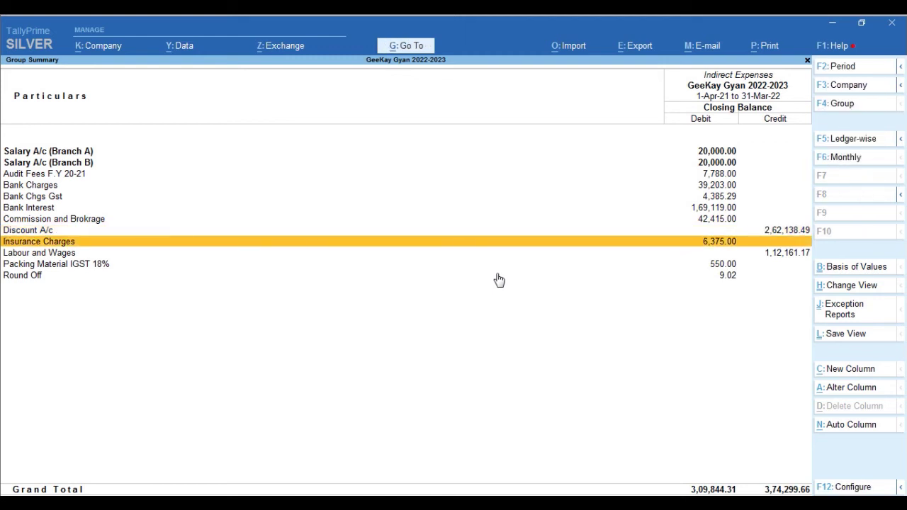
pyautogui.press('Up')
pyautogui.press('Up')
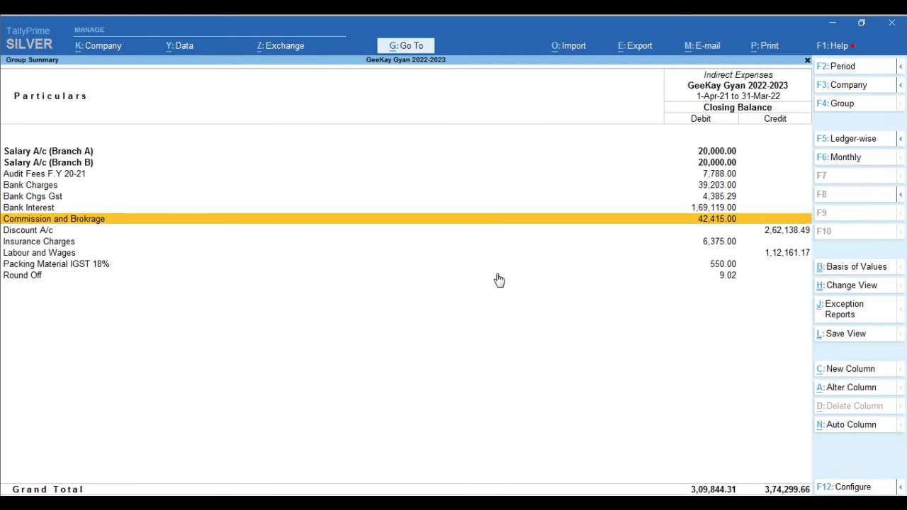
pyautogui.hotkey('ctrl', 'Return')
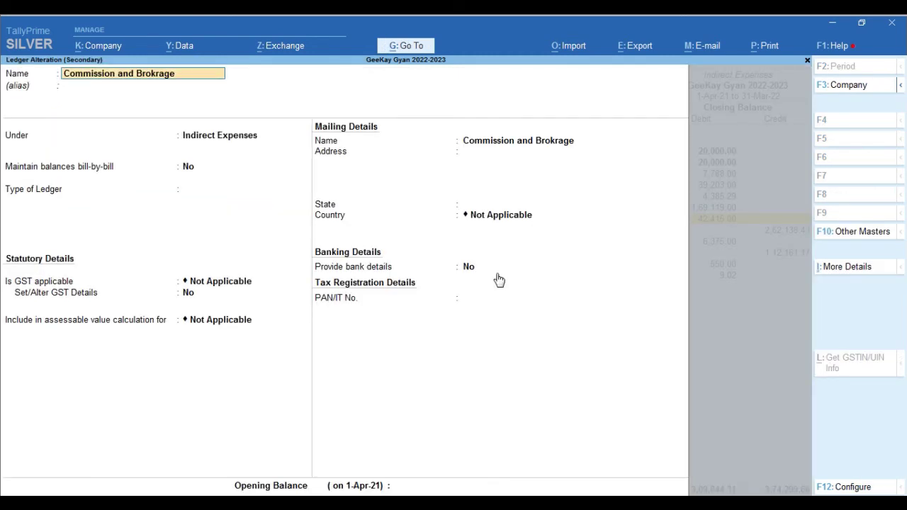
pyautogui.write('Tel')
pyautogui.press('Escape')
pyautogui.press('Escape')
pyautogui.write('n')
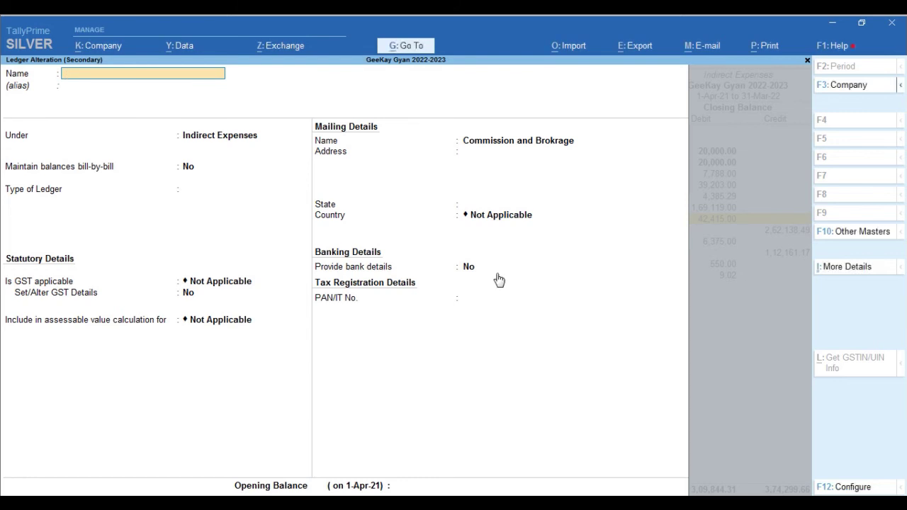
pyautogui.write('Mobile Exp.')
pyautogui.press('Return')
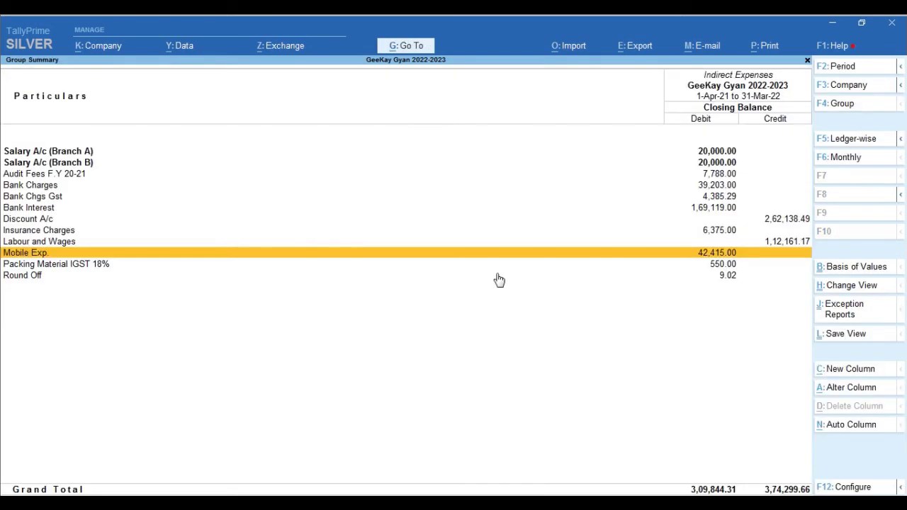
# Rename the Insurance Charges ledger as Telephone Exp. and save it.
pyautogui.press('Down')
pyautogui.press('Down')
pyautogui.press('Up')
pyautogui.press('Up')
pyautogui.press('Up')
pyautogui.press('Up')
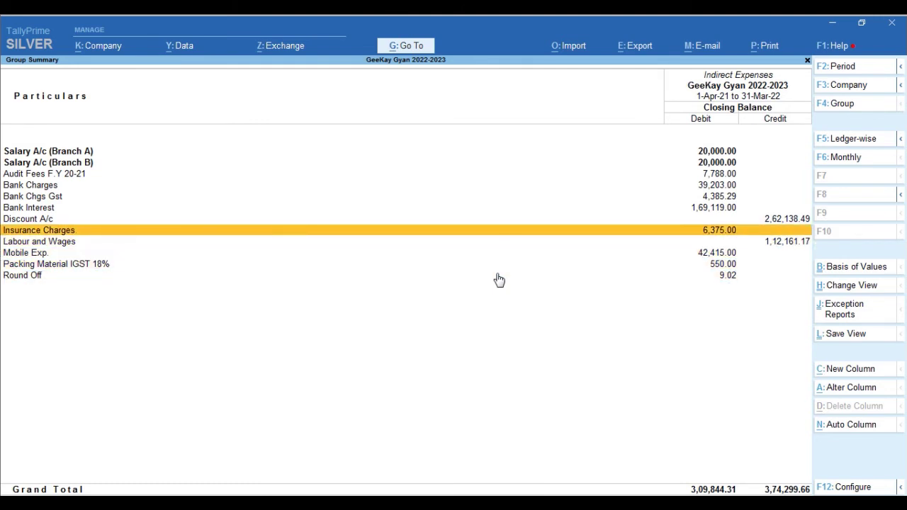
pyautogui.hotkey('ctrl', 'Return')
pyautogui.write('Rtele')
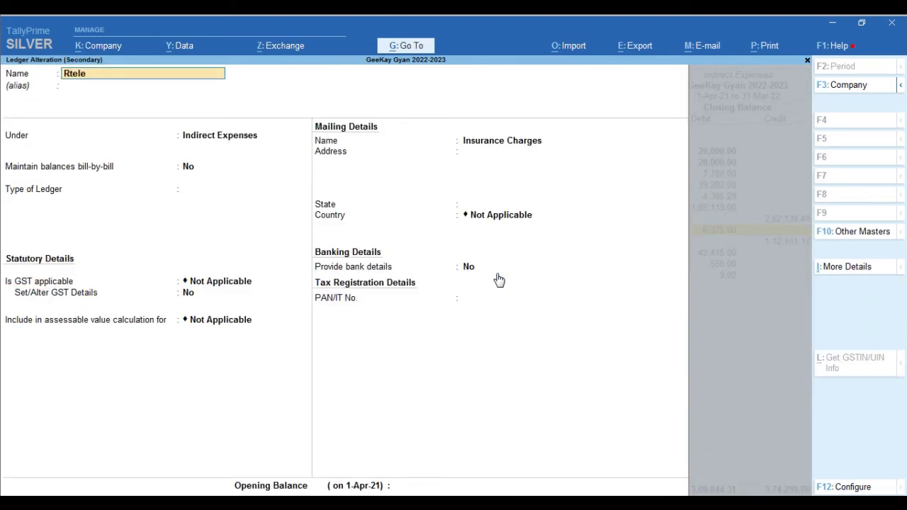
pyautogui.press('BackSpace')
pyautogui.press('BackSpace')
pyautogui.press('BackSpace')
pyautogui.press('BackSpace')
pyautogui.press('BackSpace')
pyautogui.write('Telephone Exp.')
pyautogui.press('Return')
pyautogui.hotkey('ctrl', 'a')
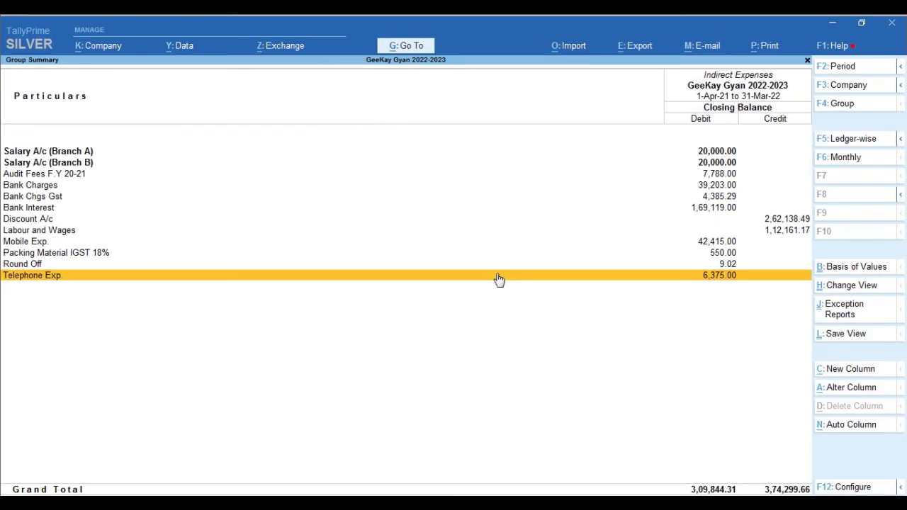
# Open the Telephone Exp. ledger's vouchers for the period 1-Apr-21 to 31-Mar-22.
pyautogui.press('Up')
pyautogui.press('Down')
pyautogui.press('Up')
pyautogui.press('Up')
pyautogui.press('Up')
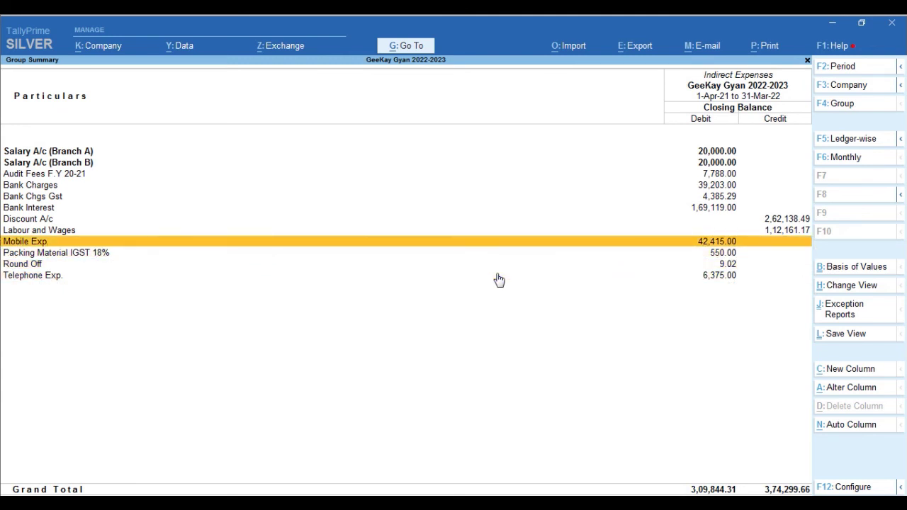
pyautogui.press('Down')
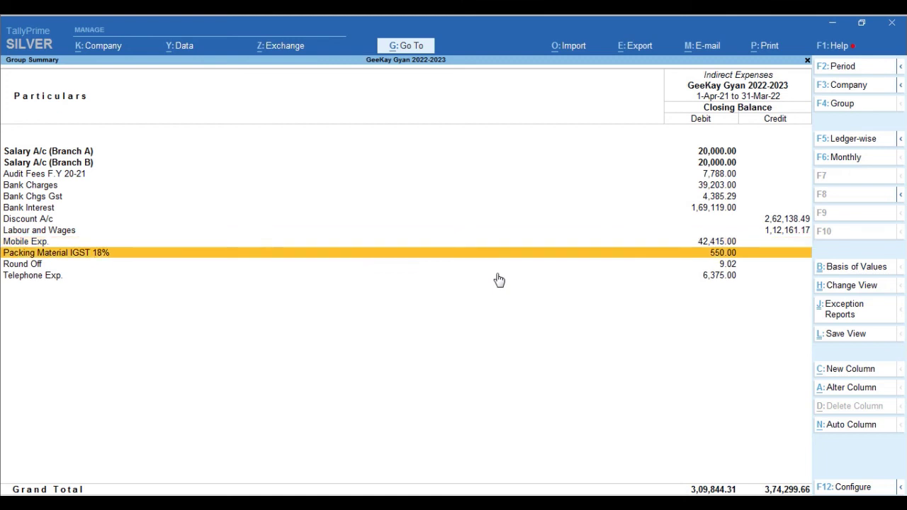
pyautogui.press('Down')
pyautogui.press('Down')
pyautogui.press('Return')
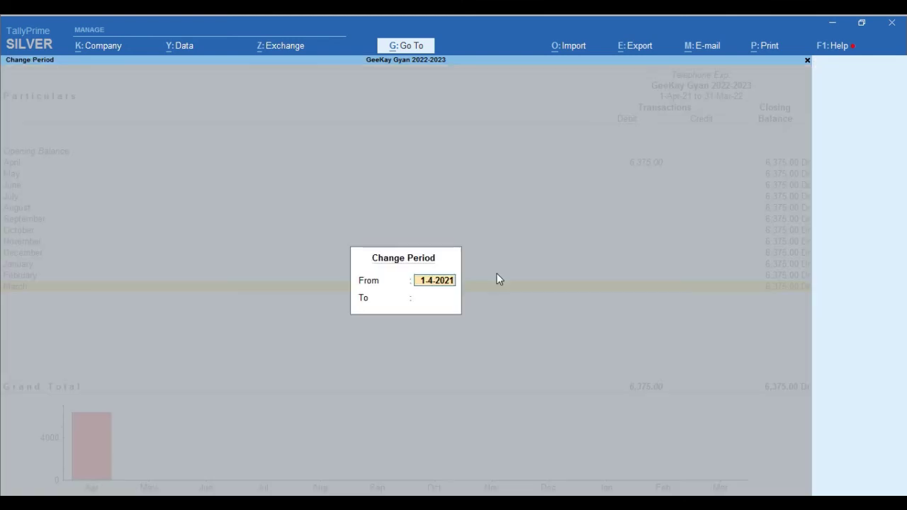
pyautogui.press('Return')
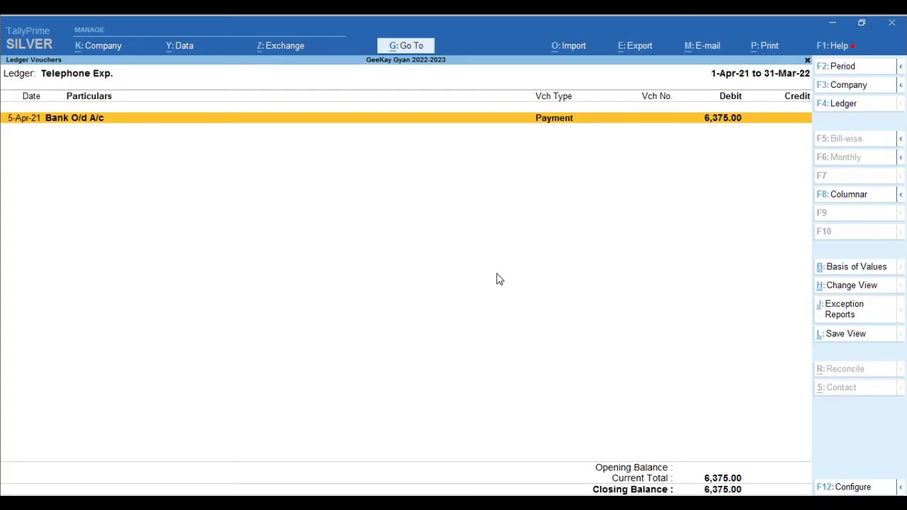
# Add a Journal voucher dated 31-Mar-22 from the Telephone Exp. ledger.
pyautogui.press('Return')
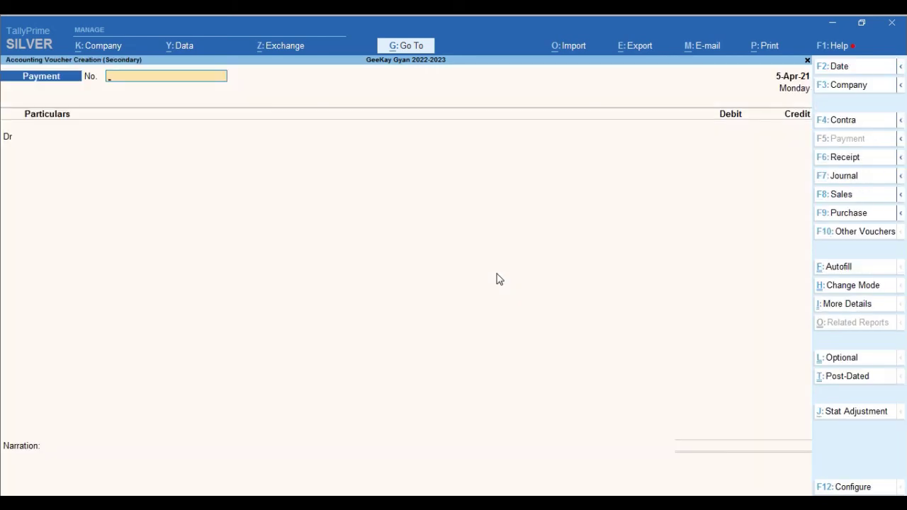
pyautogui.press('F2')
pyautogui.write('31.03')
pyautogui.press('Return')
pyautogui.press('F7')
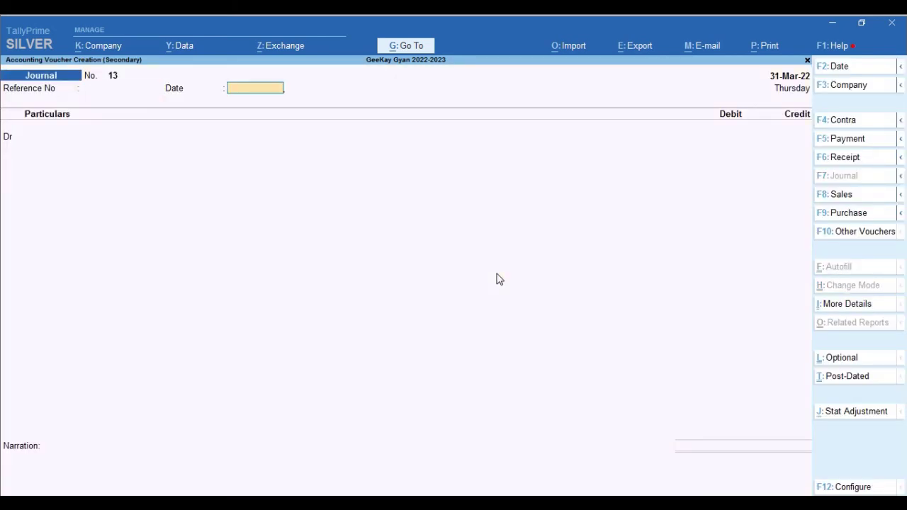
# Debit Mobile Exp. with 6,375 in the journal voucher.
pyautogui.press('Return')
pyautogui.write('Tele')
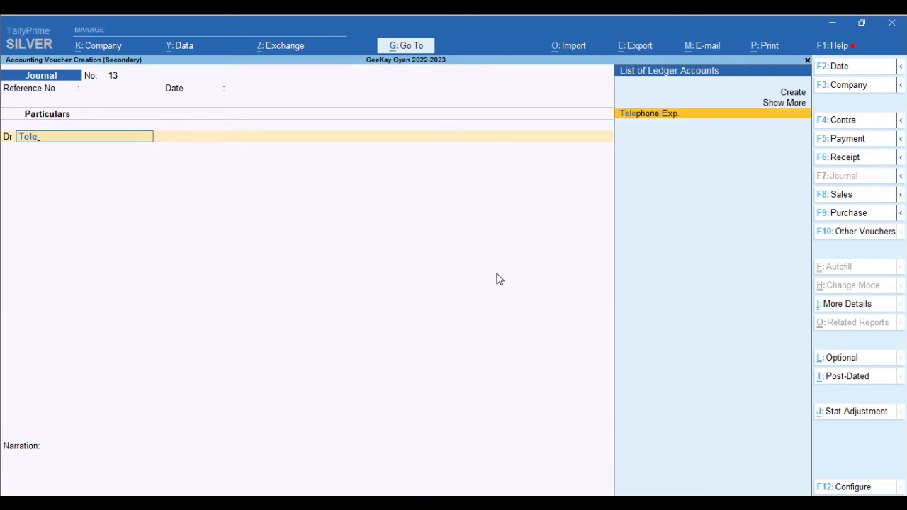
pyautogui.press('BackSpace')
pyautogui.press('BackSpace')
pyautogui.press('BackSpace')
pyautogui.press('BackSpace')
pyautogui.write('Mobile')
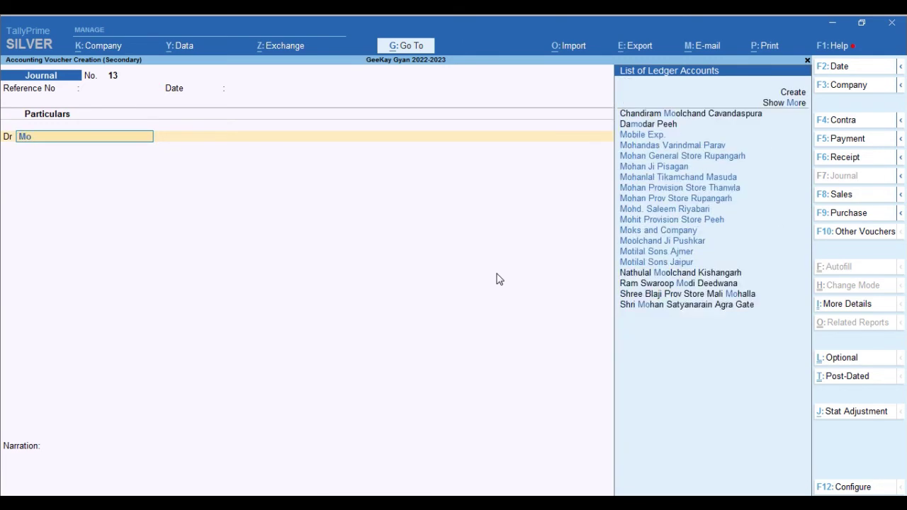
pyautogui.press('Return')
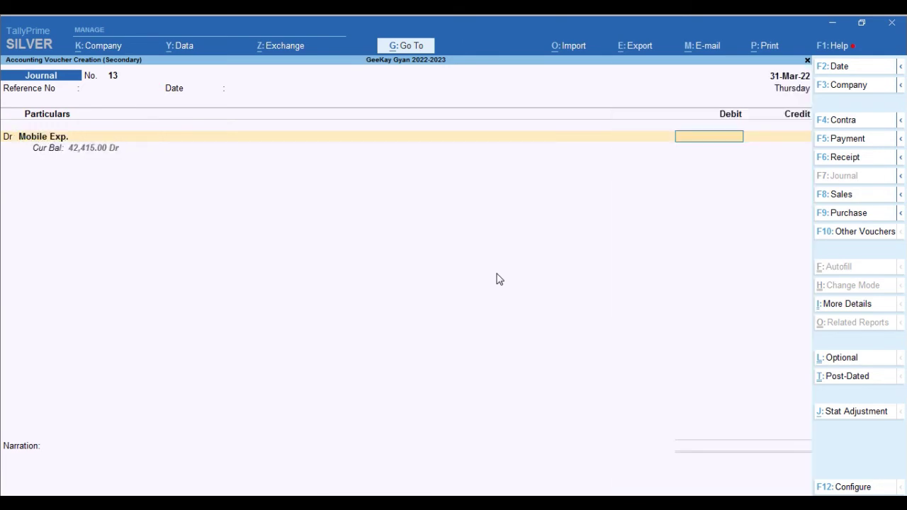
pyautogui.write('6375')
pyautogui.press('Return')
# Credit Telephone Exp. with 6,375 and save the journal voucher.
pyautogui.write('Tele')
pyautogui.press('Return')
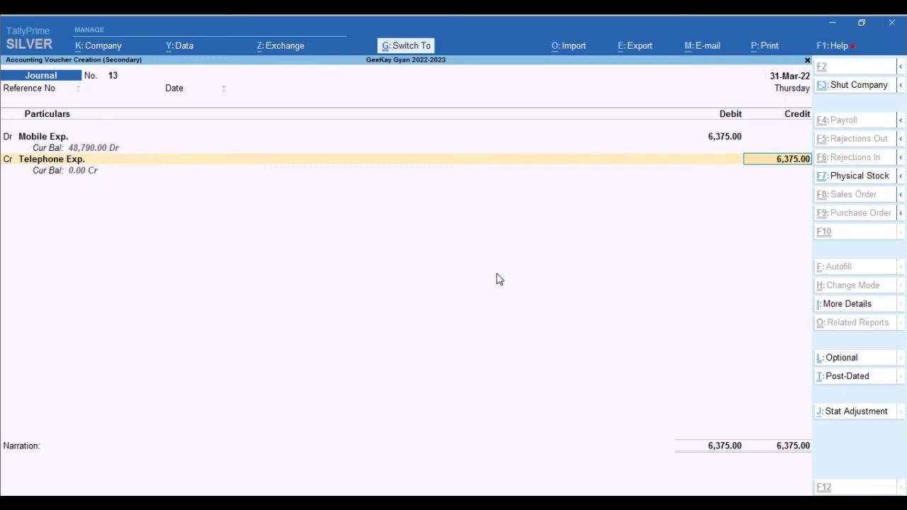
pyautogui.hotkey('ctrl', 'a')
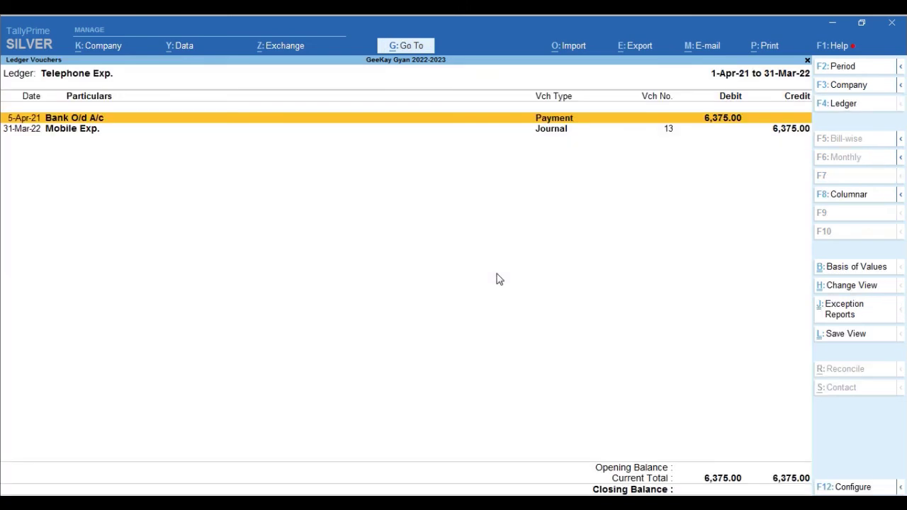
# Return to the Indirect Expenses group summary and examine the expense ledgers, ending on Mobile Exp.
pyautogui.press('Escape')
pyautogui.press('Escape')
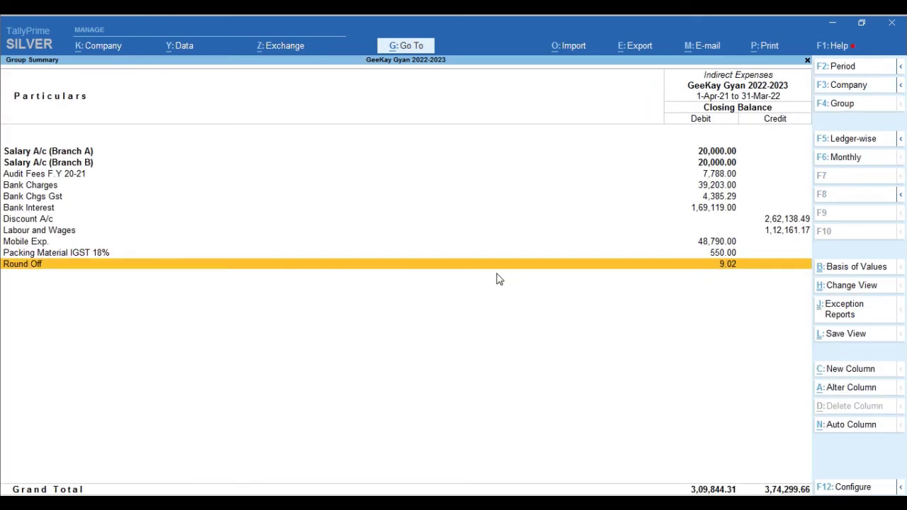
pyautogui.press('Up')
pyautogui.press('Up')
pyautogui.press('Up')
pyautogui.press('Up')
pyautogui.press('Up')
pyautogui.press('Up')
pyautogui.press('Down')
pyautogui.press('Down')
pyautogui.press('Down')
pyautogui.press('Down')
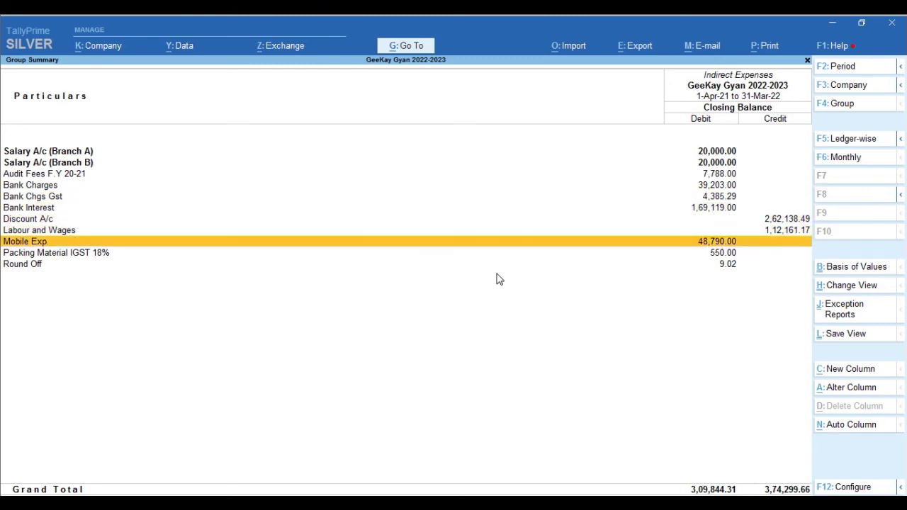
# Open the Mobile Exp. ledger's vouchers for 1-Apr-21 to 31-Mar-22 and examine the Telephone Exp. journal entry.
pyautogui.press('Return')
pyautogui.press('Return')
pyautogui.press('F2')
pyautogui.press('space')
pyautogui.press('Return')
pyautogui.press('space')
pyautogui.press('Return')
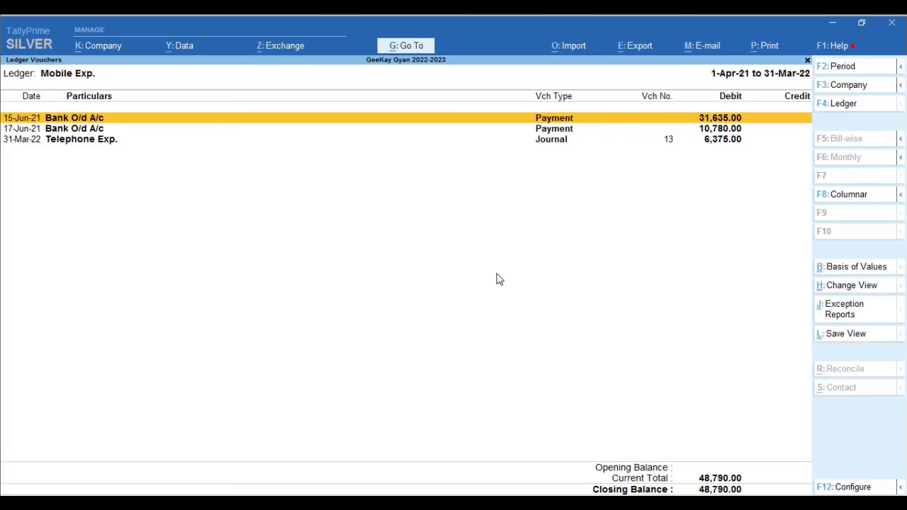
pyautogui.press('Down')
pyautogui.press('Down')
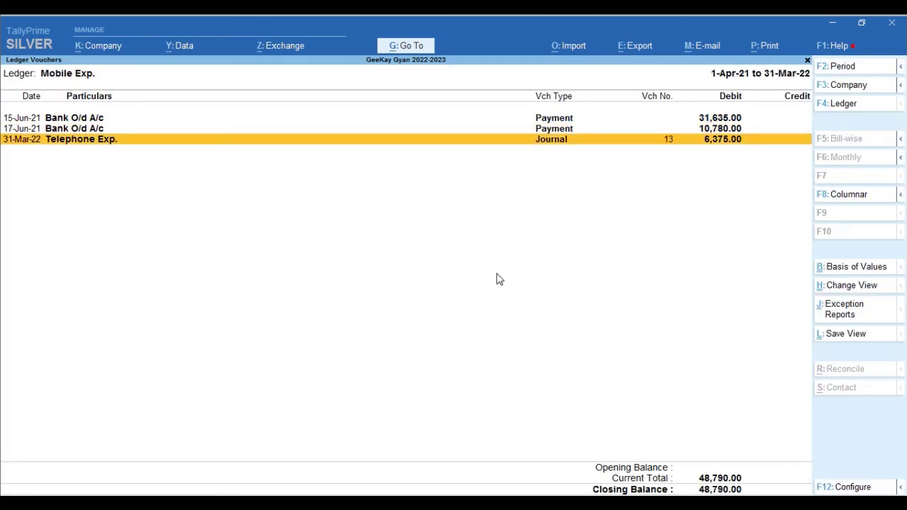